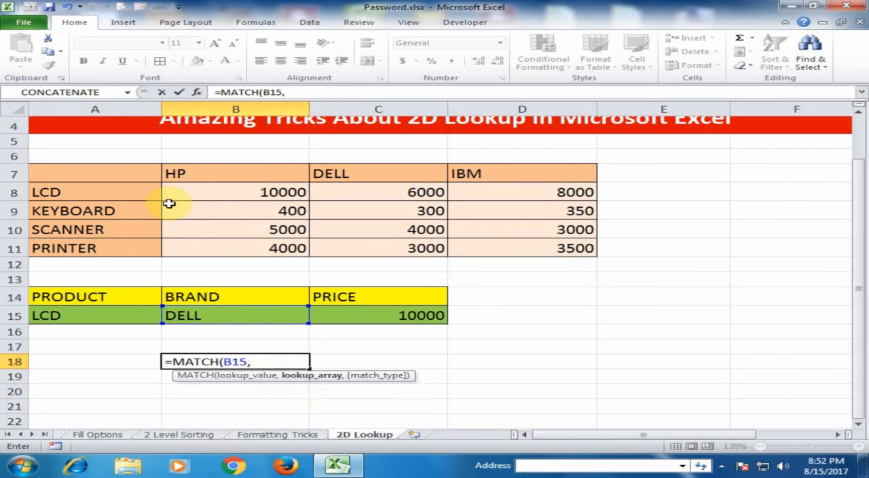
Complete the MATCH formula in B18 with lookup array A7:D7 and exact match type 0, and enter it
left_click_drag(129, 170, 515, 174)
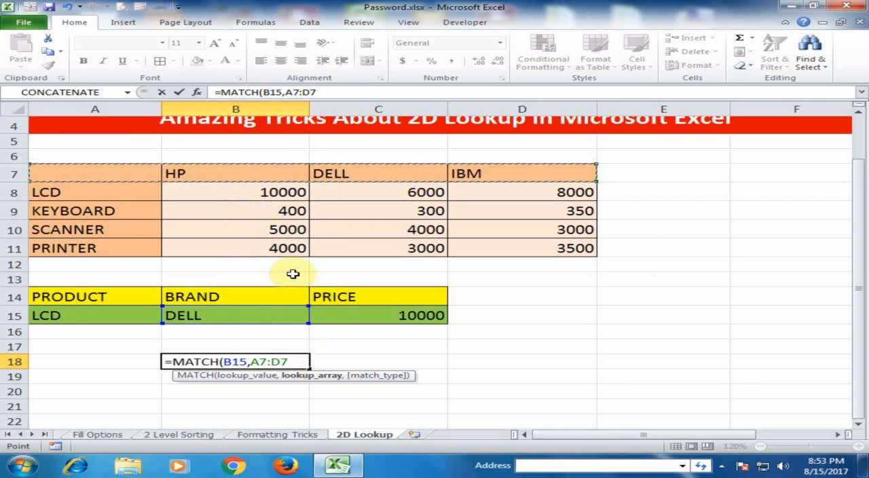
type(",")
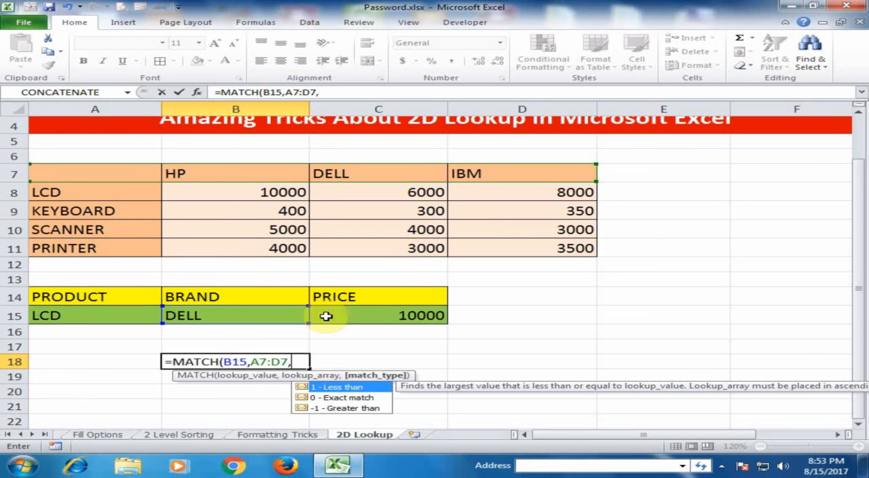
left_click(351, 401)
double_click(349, 399)
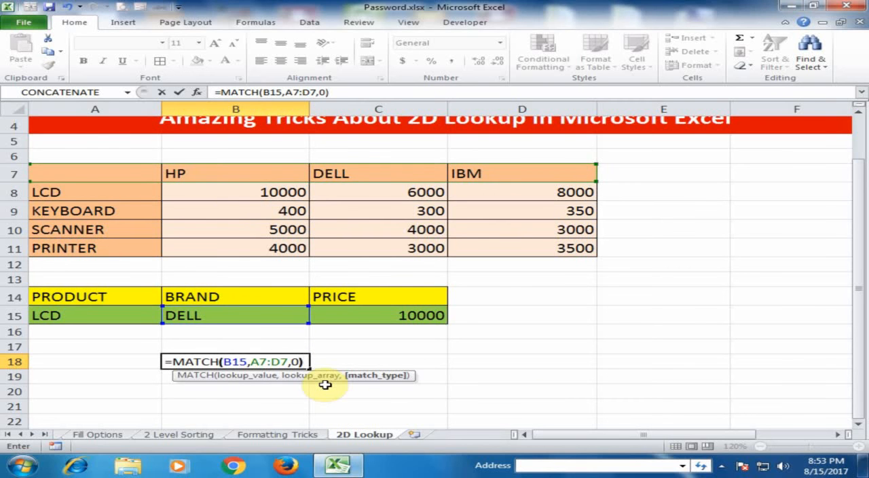
key("Return")
left_click(285, 362)
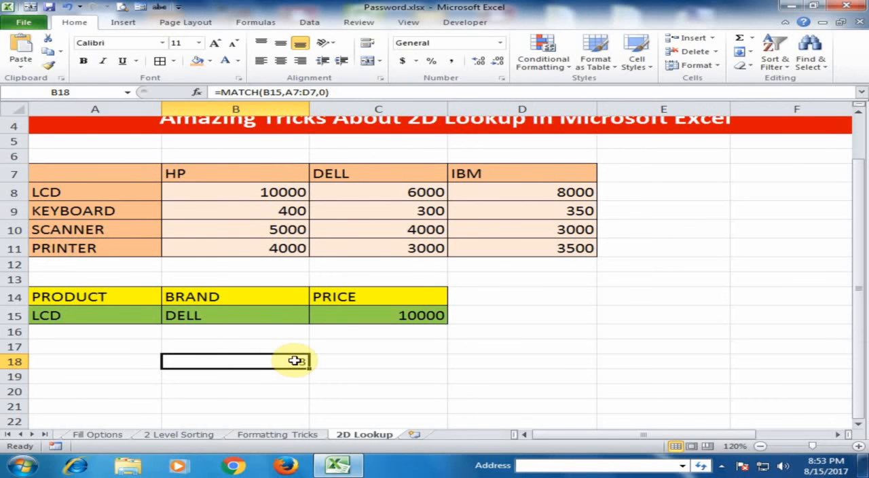
Change the brand in B15 to HP and check the MATCH result in B18
left_click(204, 310)
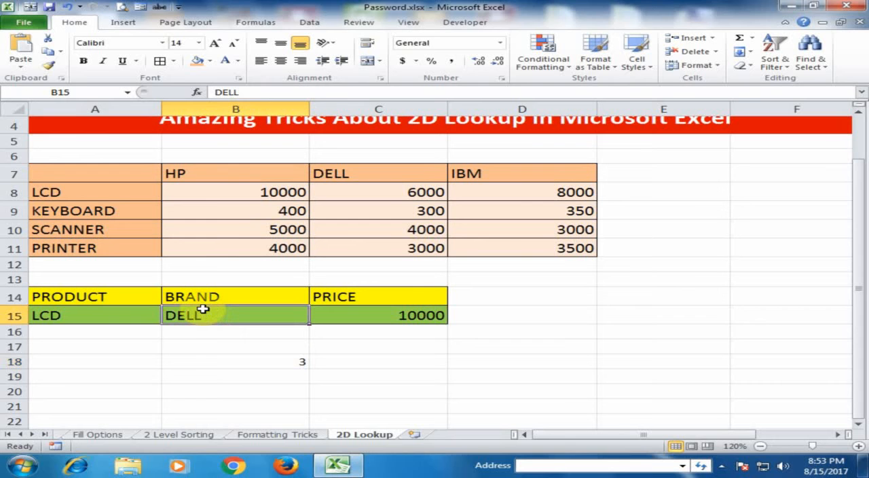
type("HP")
key("Return")
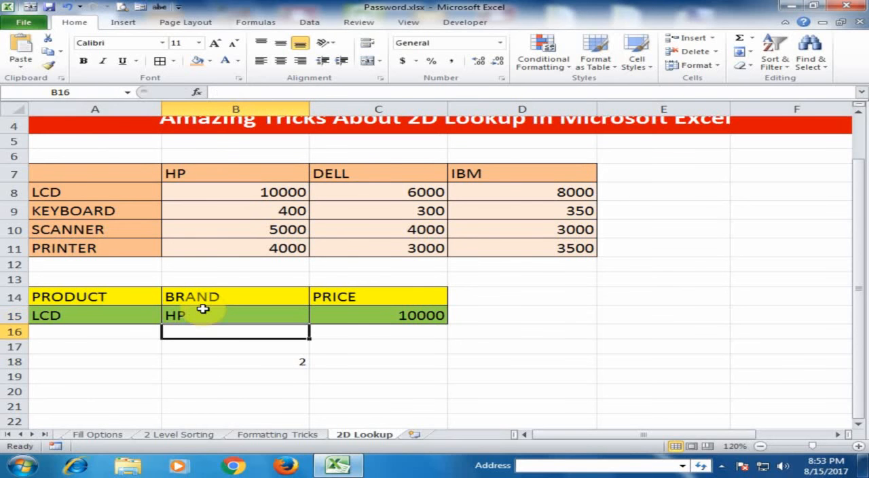
left_click(281, 361)
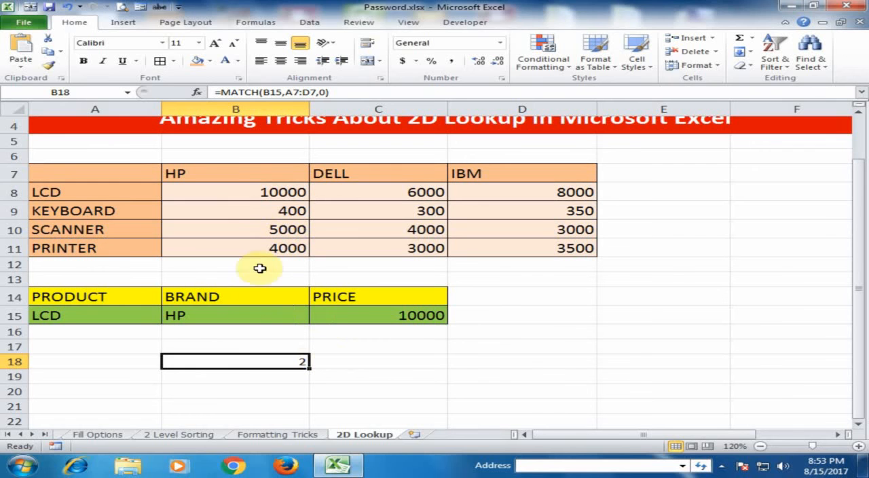
Change the brand in B15 to IBM and check the position returned in B18
left_click(228, 320)
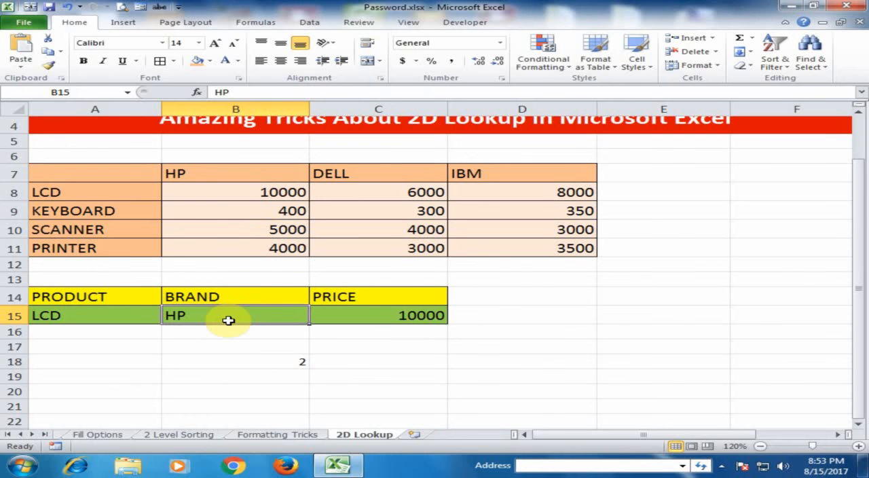
type("IB")
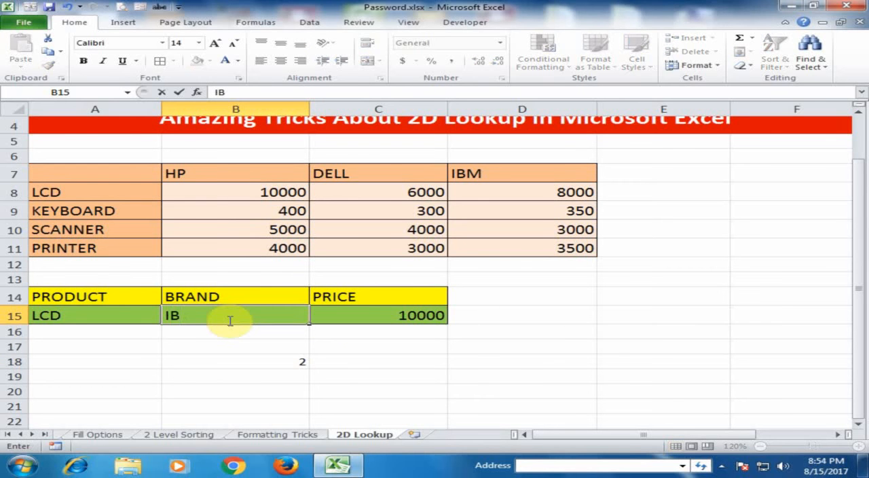
type("M")
key("Return")
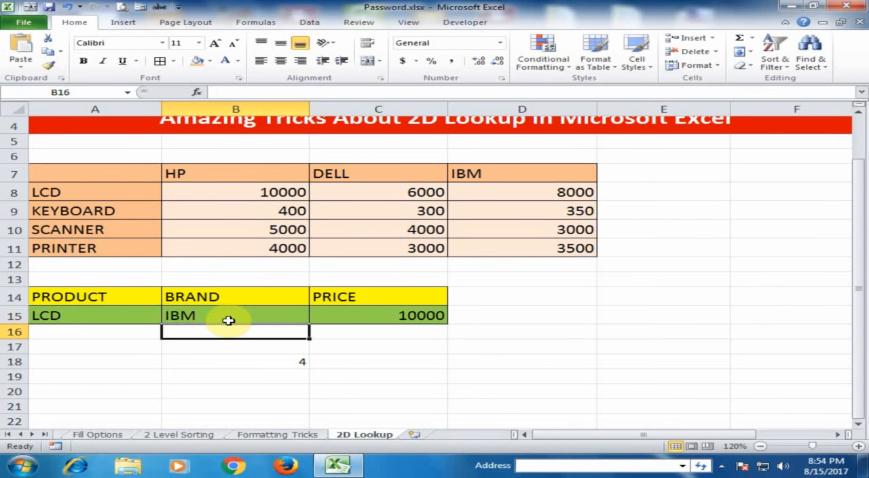
left_click(265, 362)
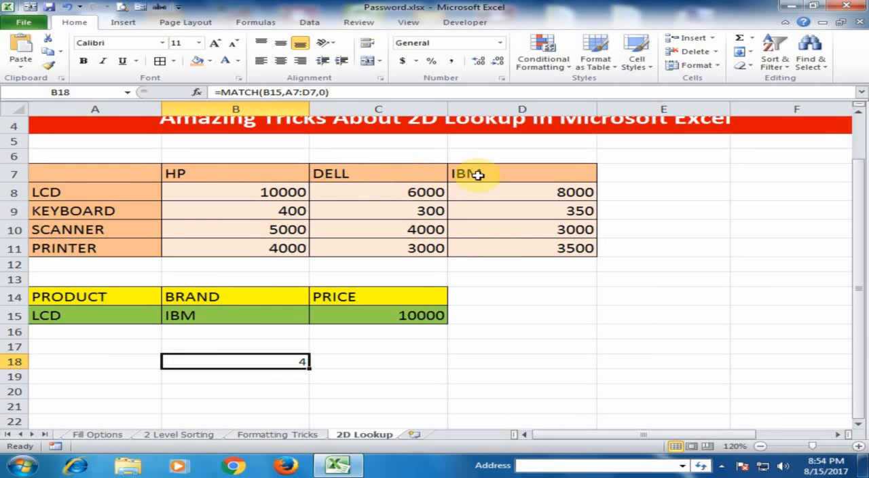
Set the brand in B15 back to HP and delete the test MATCH formula from B18
left_click(260, 311)
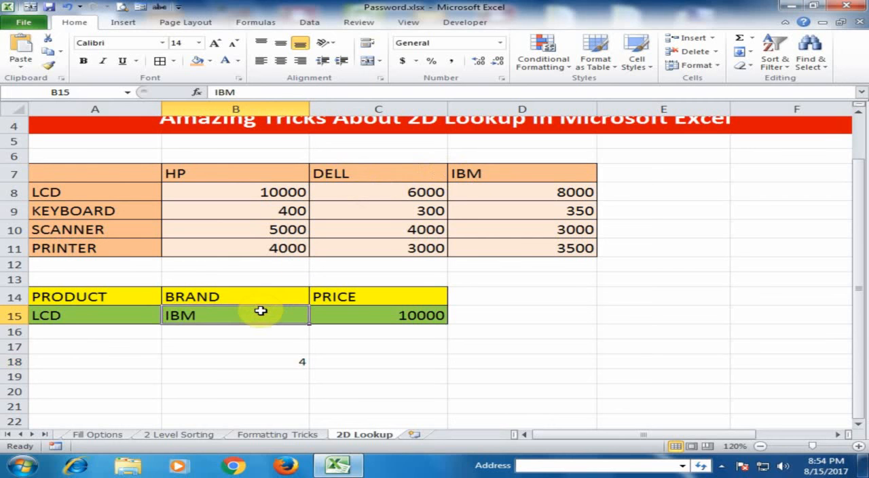
type("HP")
key("Return")
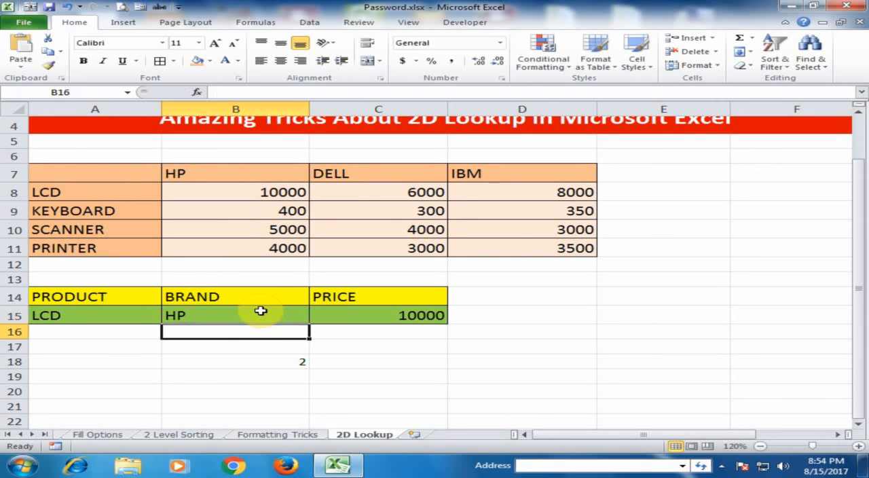
left_click(305, 361)
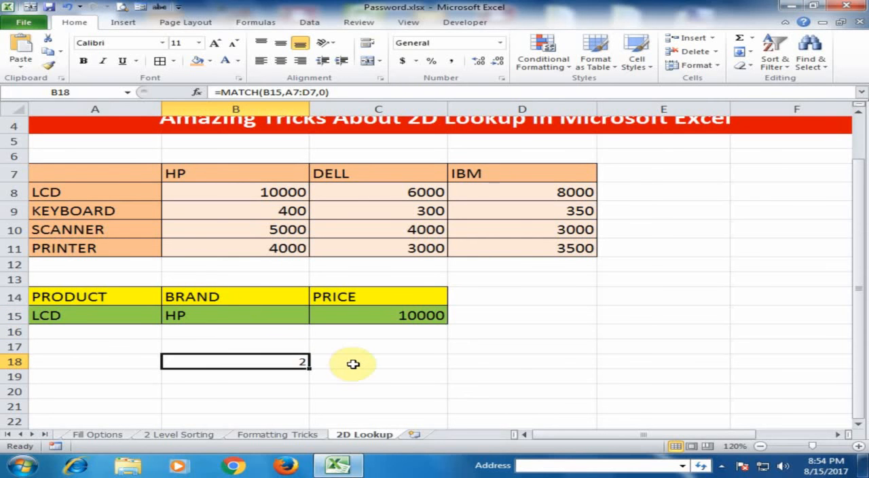
key("Delete")
Replace the column index 2 in C15's VLOOKUP formula with a MATCH function that looks up B15
left_click(385, 314)
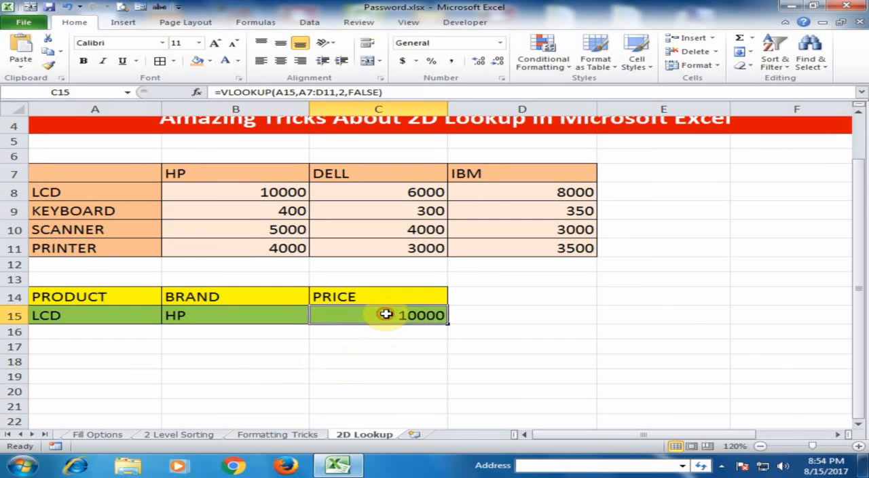
double_click(384, 314)
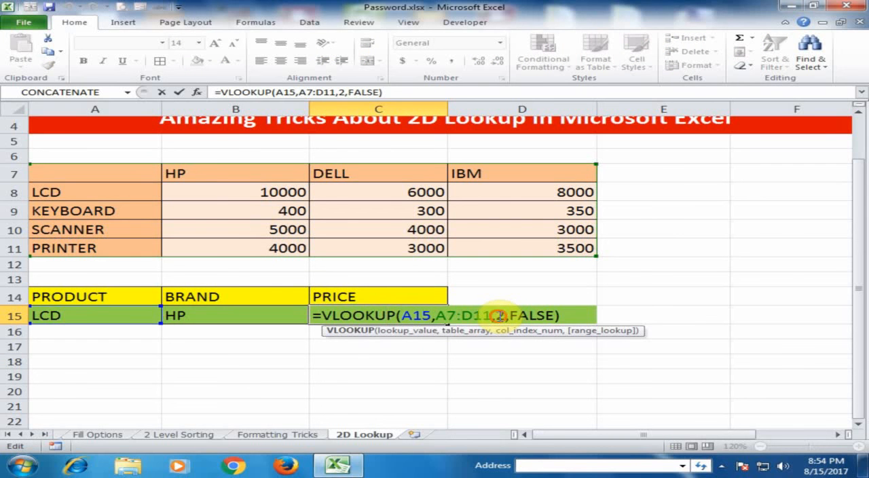
double_click(500, 315)
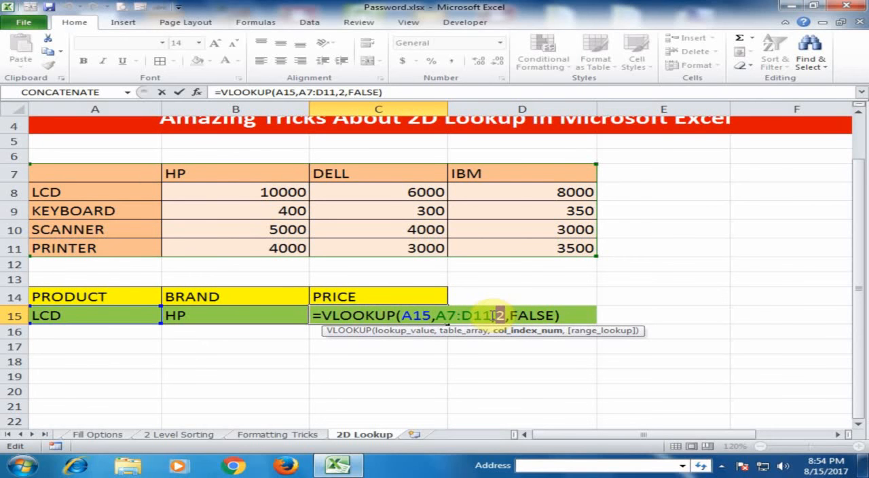
type("MAT")
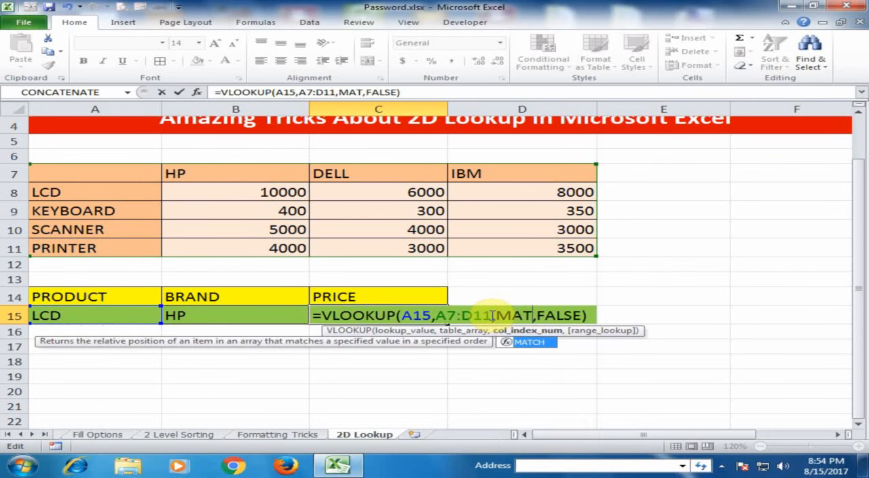
key("Tab")
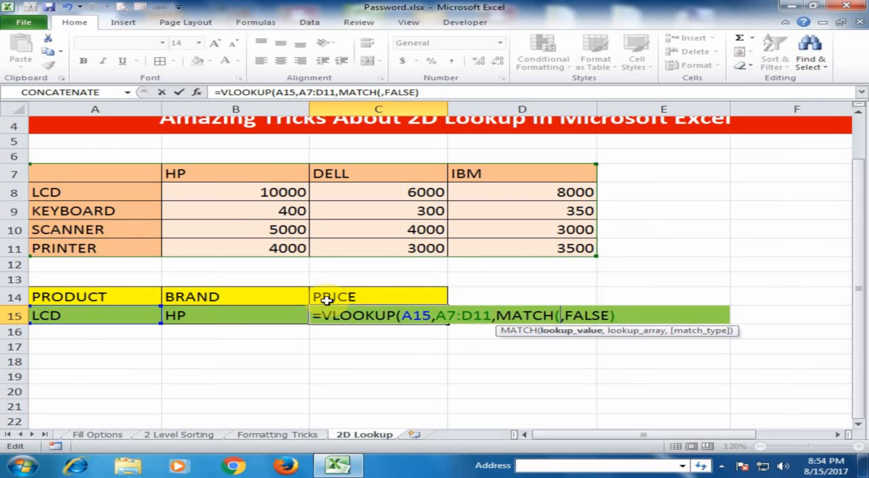
left_click(220, 314)
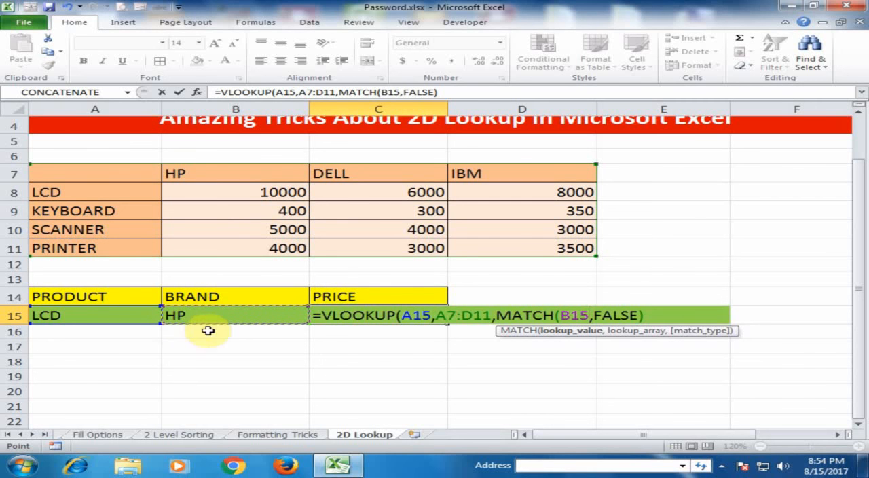
type(",")
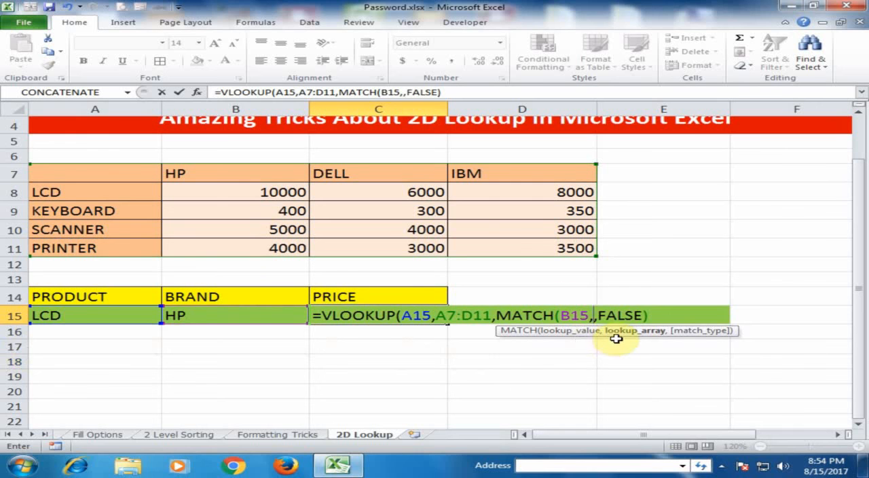
Finish the nested MATCH in C15 with lookup array A7:D7 and exact match type 0, and enter the formula
left_click_drag(140, 175, 532, 177)
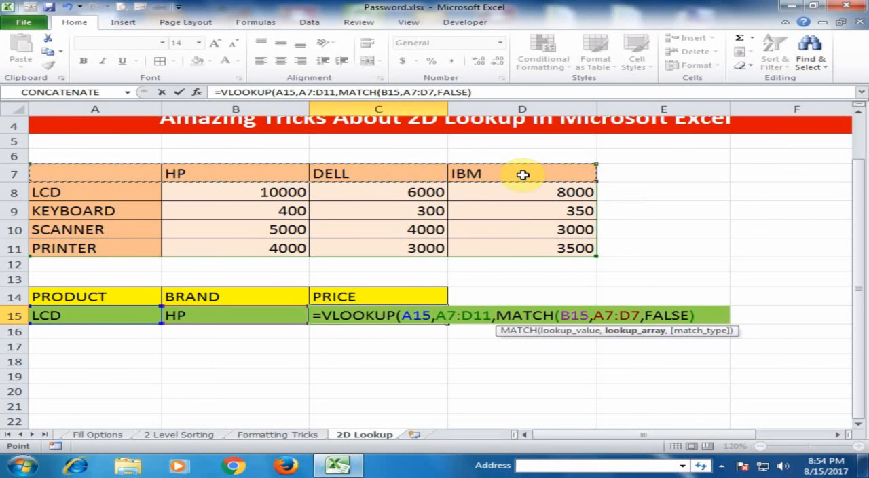
type(",")
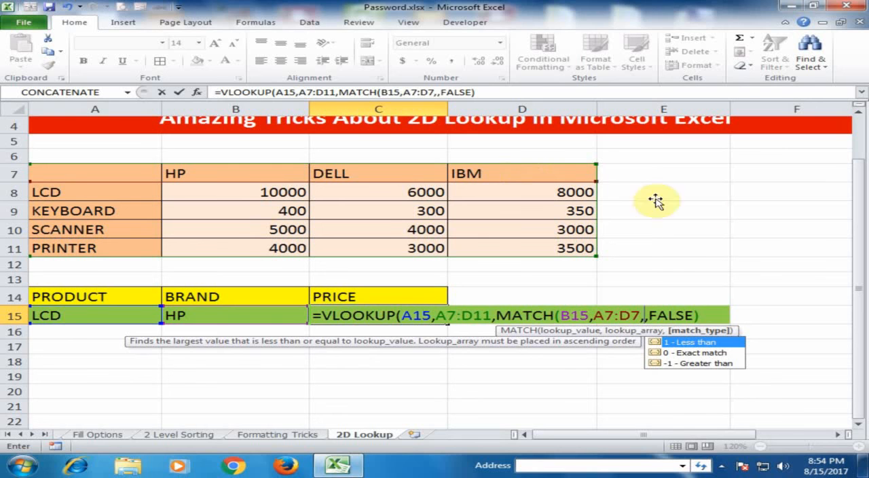
double_click(676, 353)
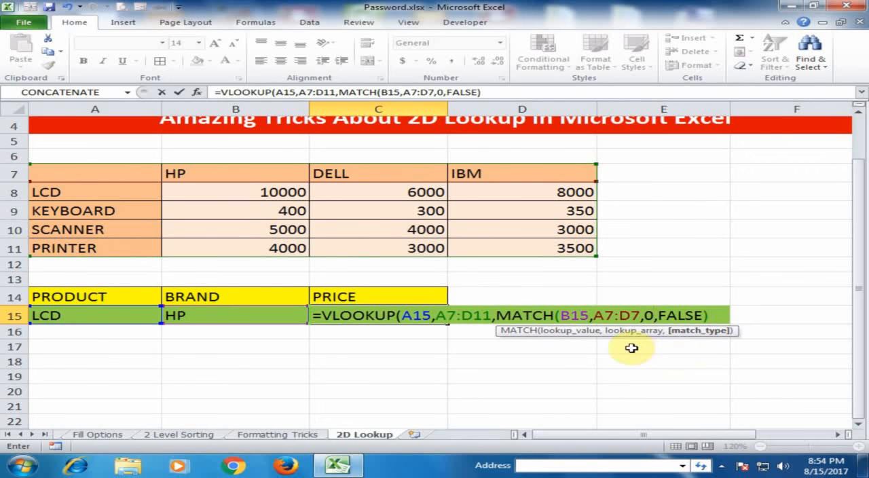
type(")")
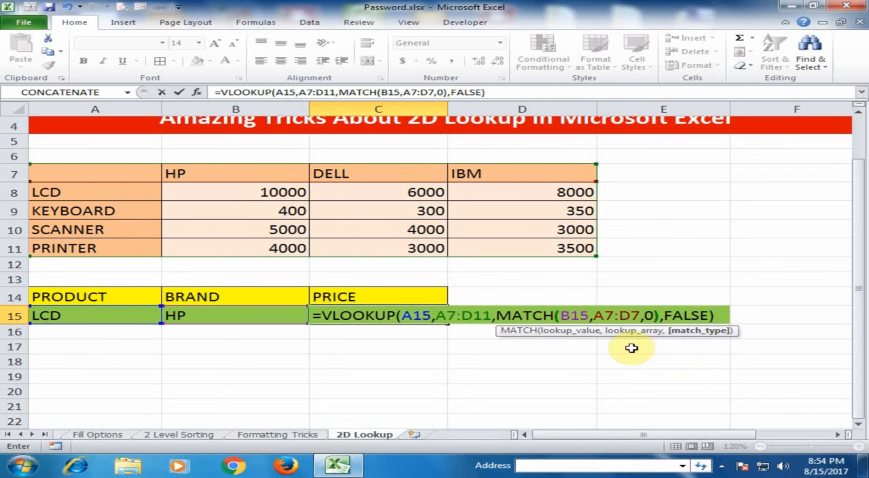
key("ctrl+Return")
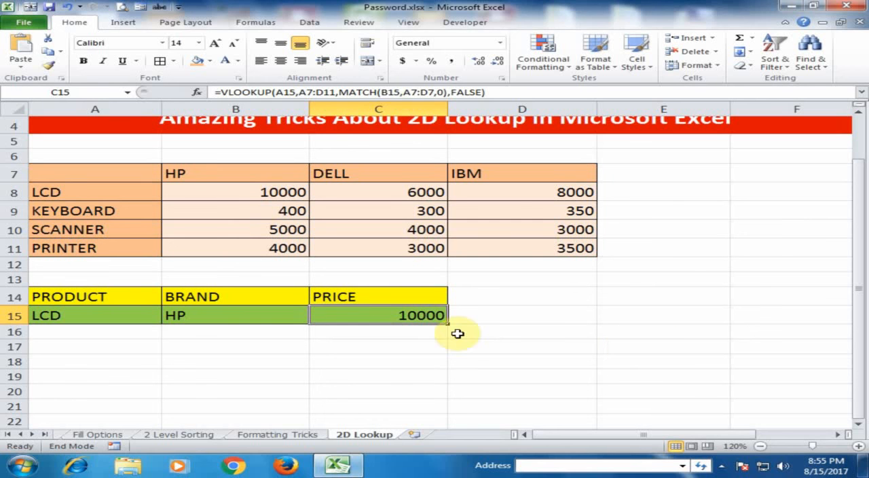
Change the brand in B15 to DELL and compare the price in C15 with the LCD price in C8
left_click(252, 316)
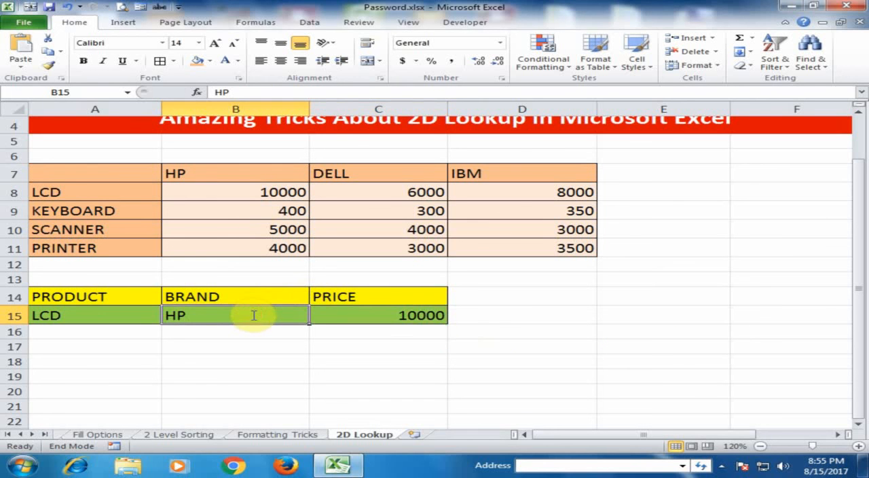
type("DELL")
key("Return")
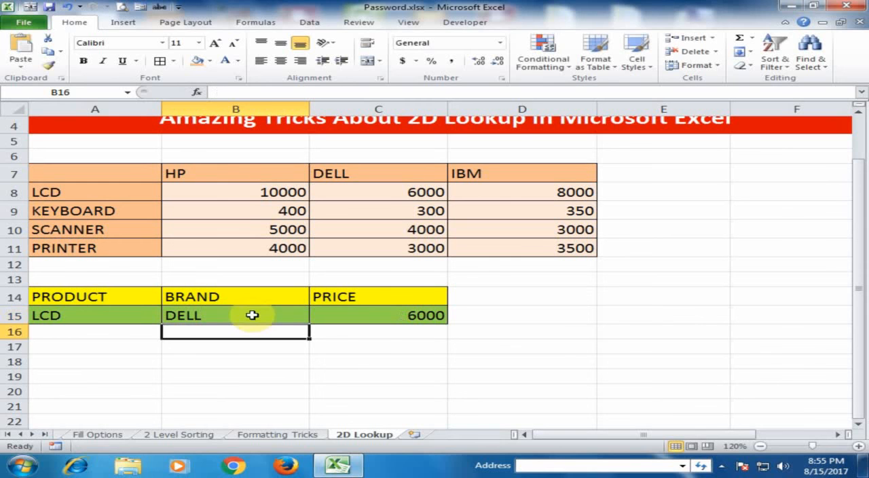
left_click(335, 319)
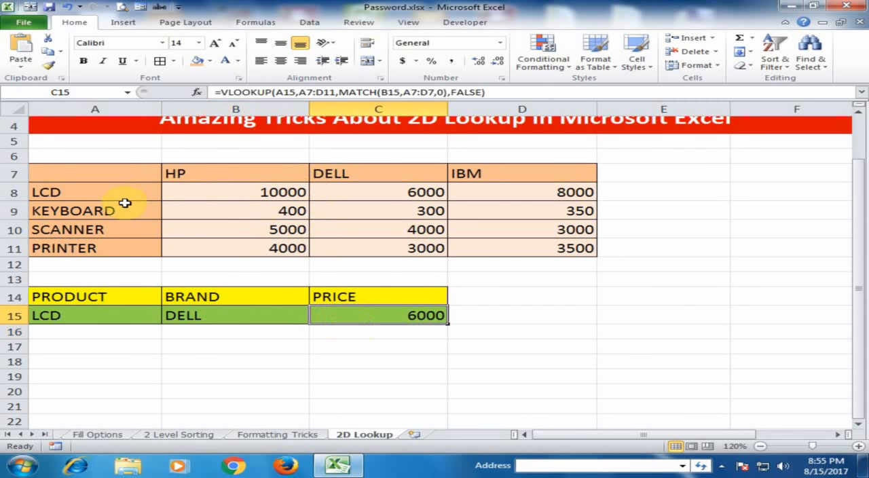
left_click(396, 196)
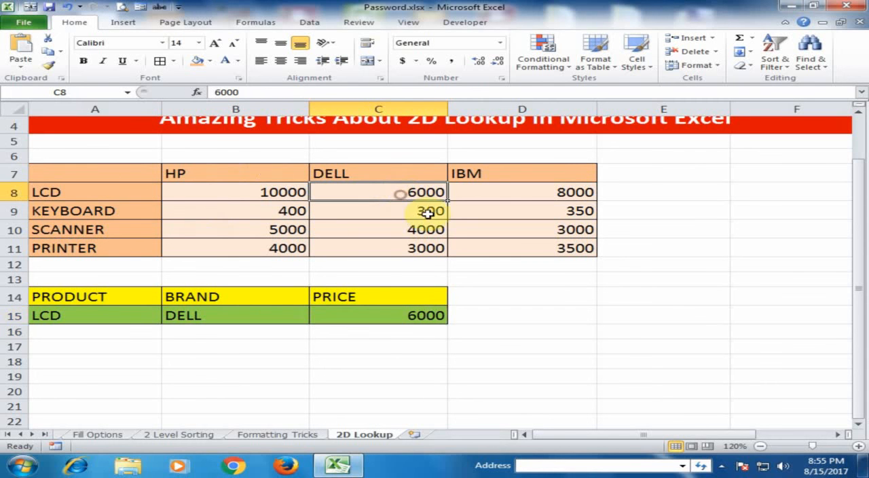
Change the brand in B15 to IBM and compare the price in C15 with the LCD price in D8
left_click(202, 316)
key("BackSpace")
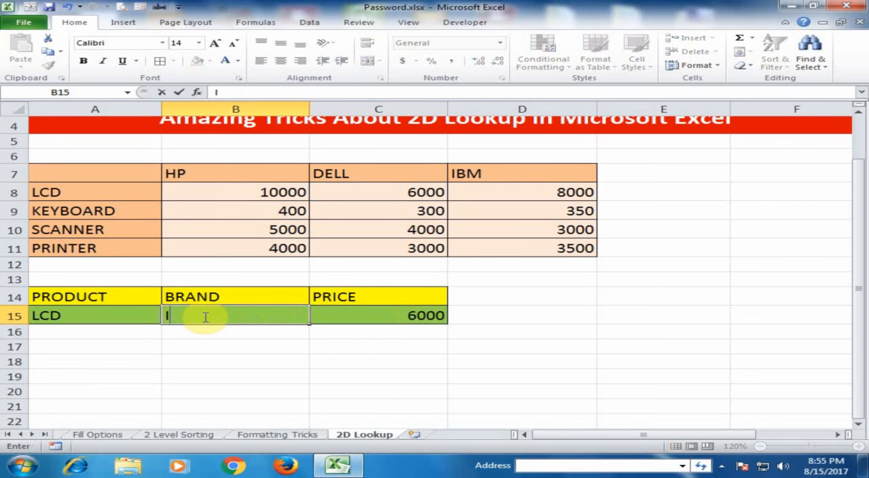
type("IBM")
key("Return")
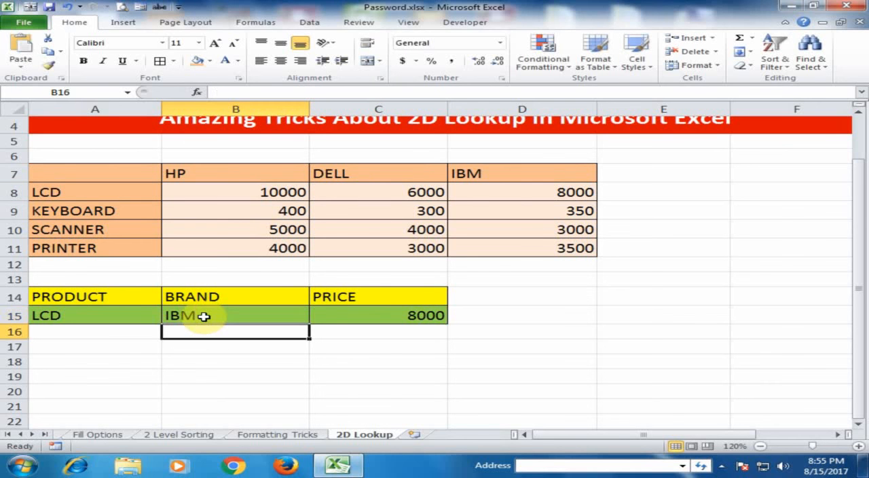
left_click(388, 316)
left_click(533, 190)
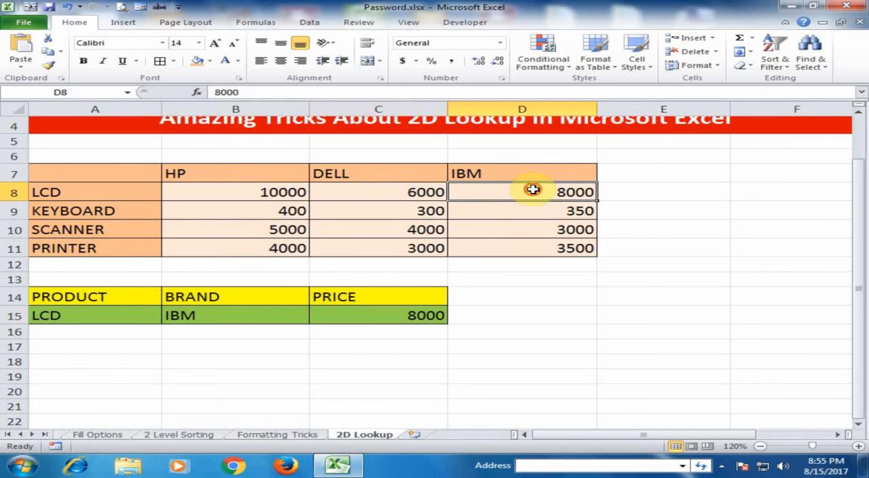
Change the product in A15 to SCANNER and compare the price in C15 with the IBM scanner price in D10
left_click(83, 317)
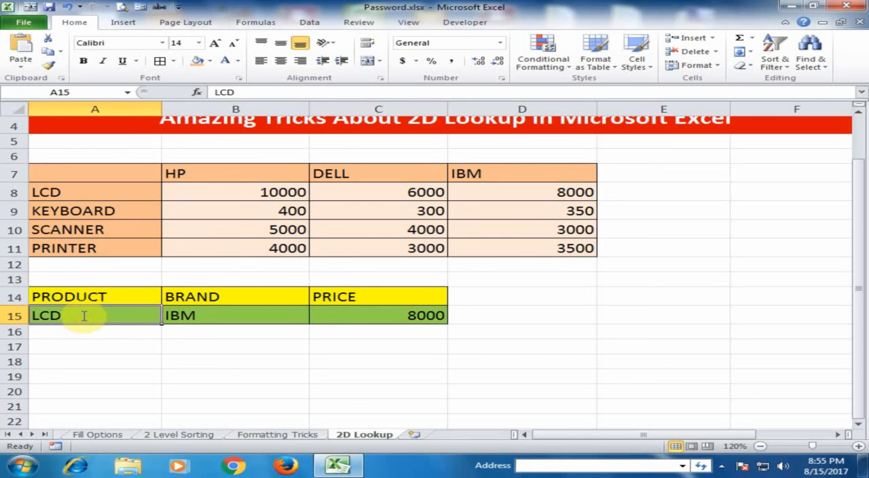
type("SCANNER")
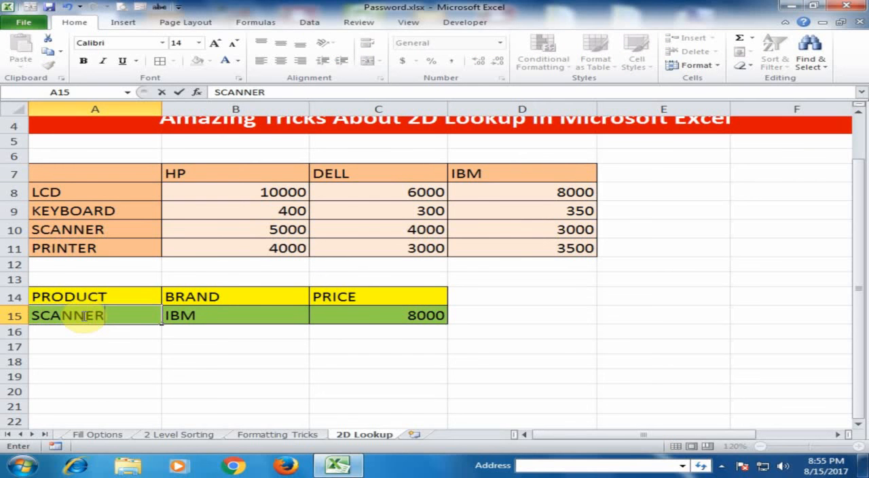
key("Return")
left_click(361, 316)
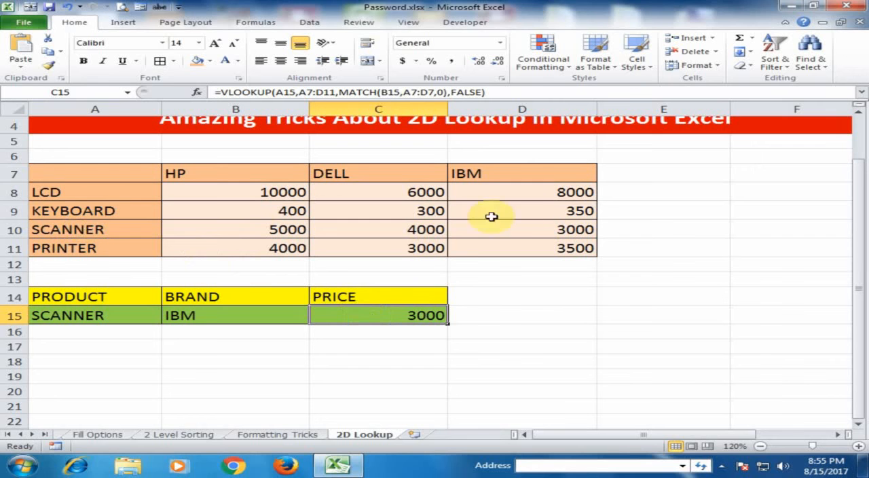
left_click(539, 230)
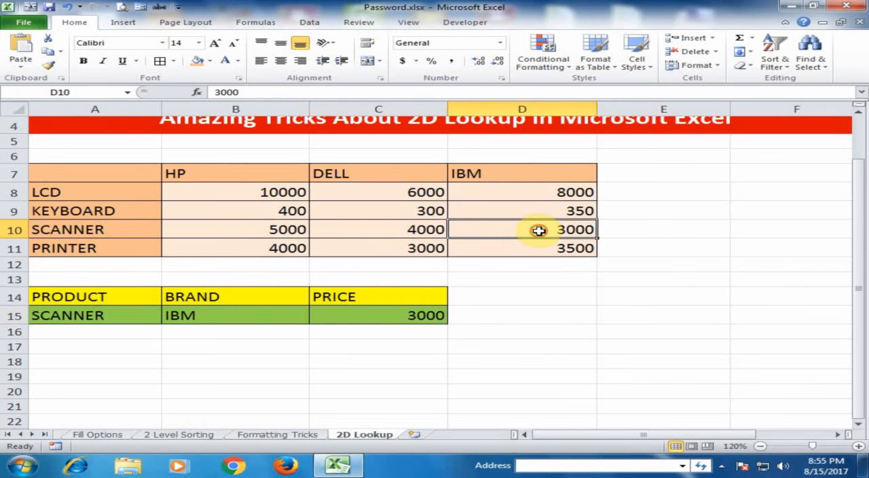
Change the brand in B15 to HP and compare the price in C15 with the scanner price in B10
left_click(239, 315)
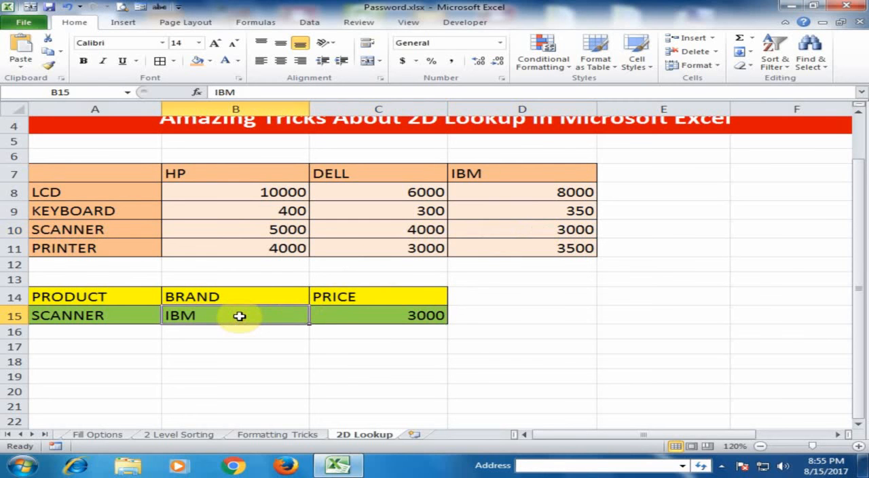
type("HP")
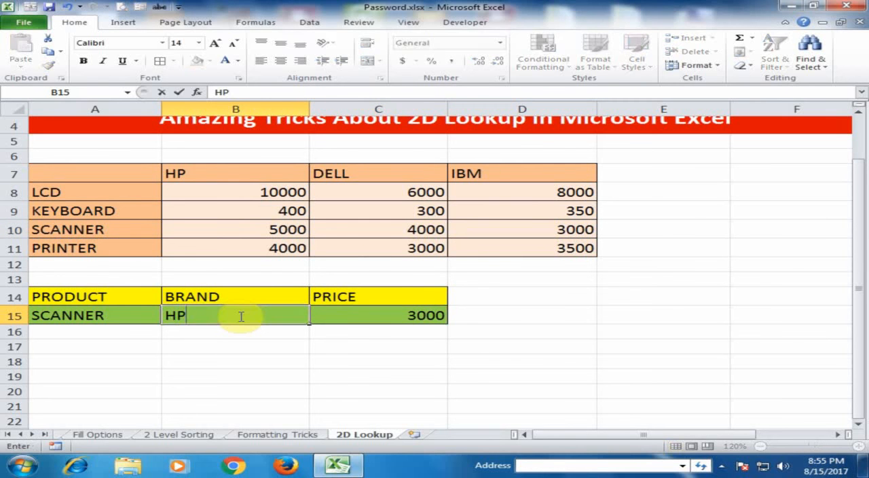
key("Return")
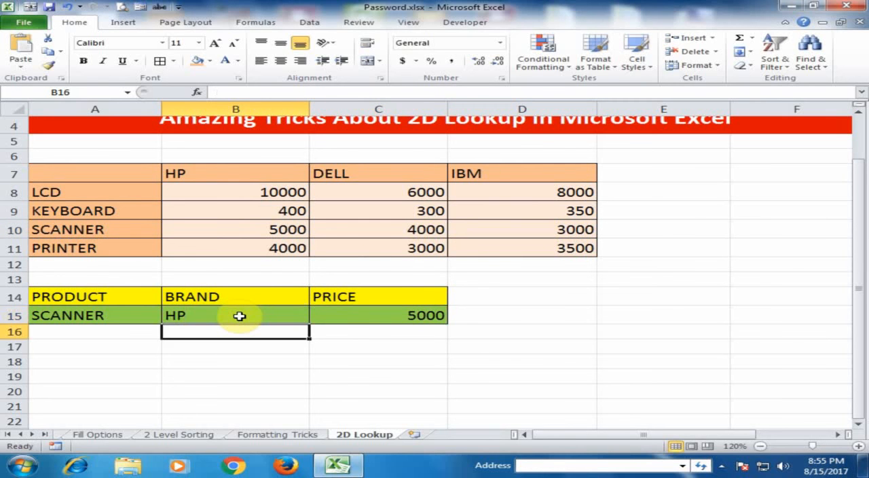
left_click(360, 315)
left_click(273, 239)
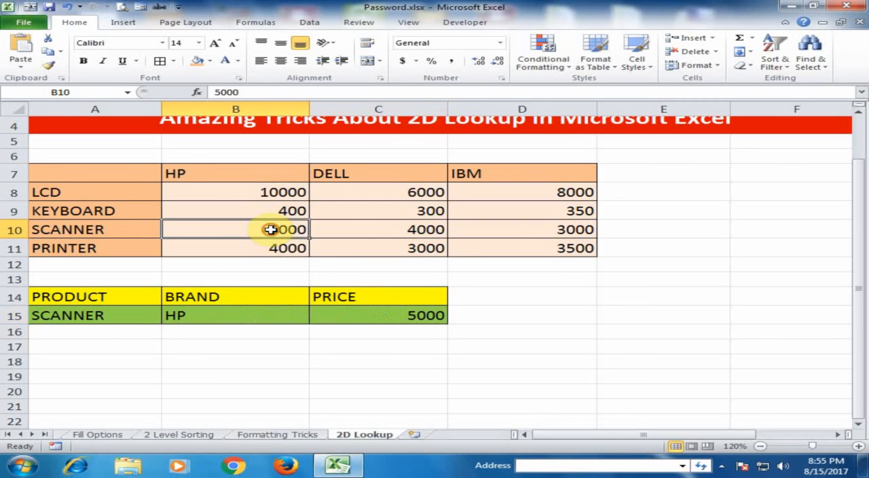
Review the nested VLOOKUP and MATCH formula in C15, and leave it as it is
double_click(396, 316)
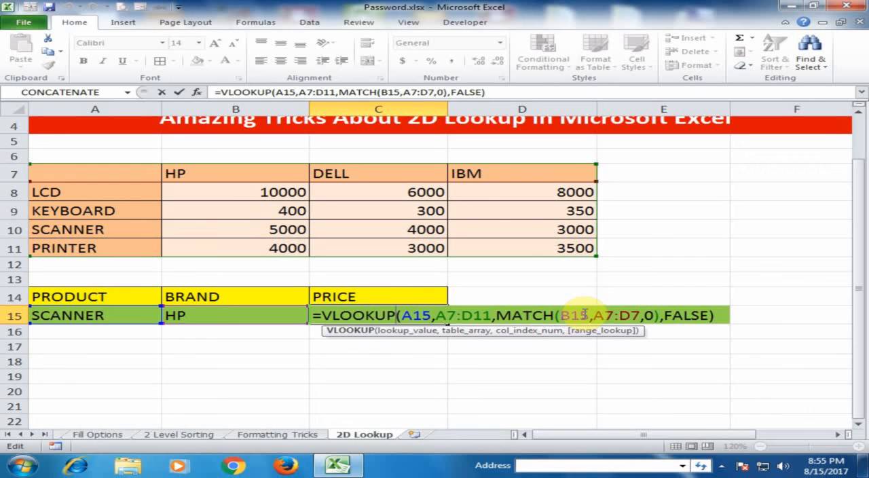
key("Return")
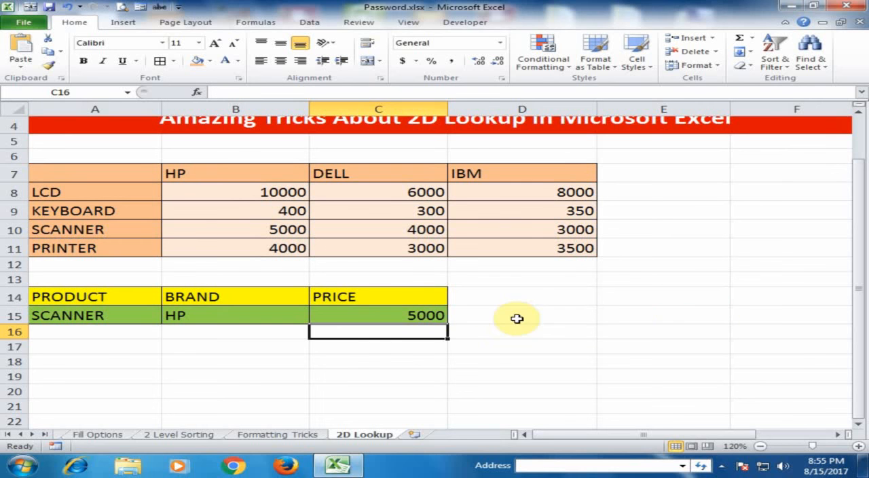
left_click(231, 375)
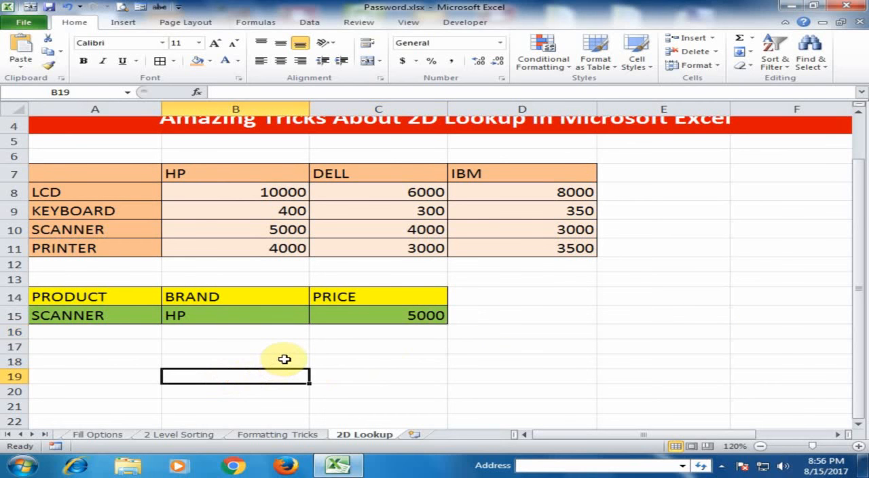